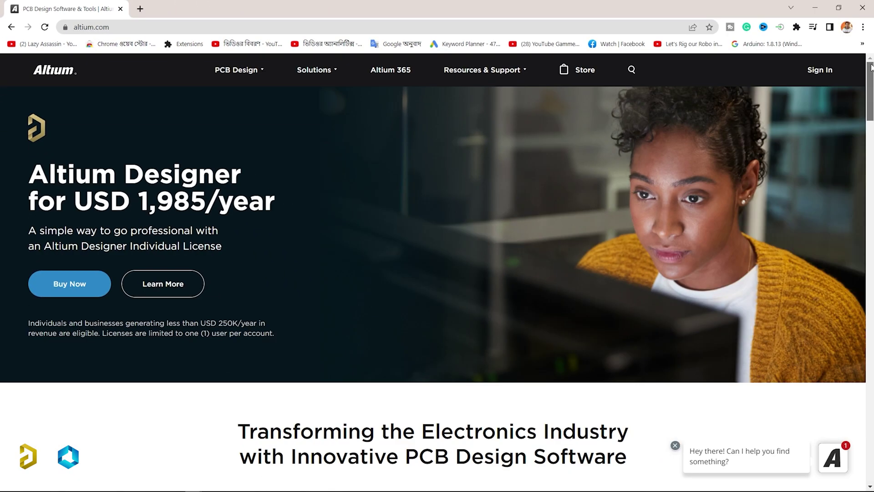
{"action": "scroll", "coordinate": [872, 67], "scroll_direction": "down", "scroll_amount": 3}
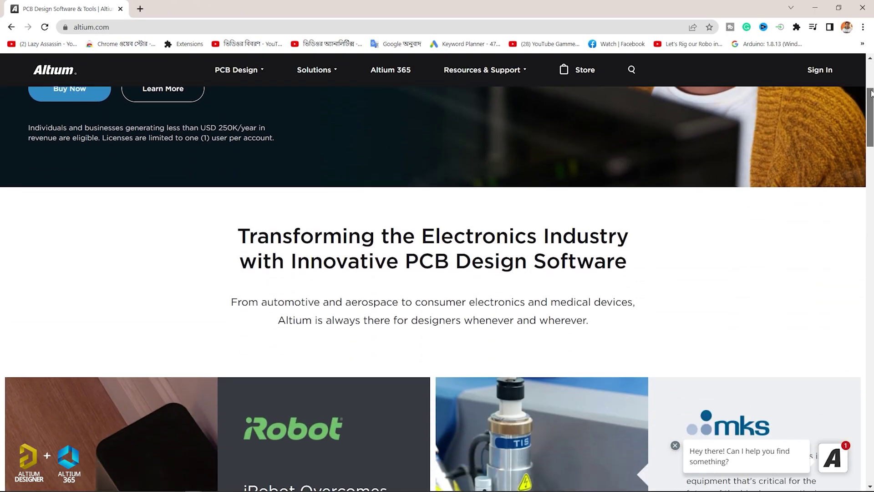
{"action": "scroll", "coordinate": [871, 66], "scroll_direction": "down", "scroll_amount": 4}
{"action": "scroll", "coordinate": [872, 66], "scroll_direction": "down", "scroll_amount": 3}
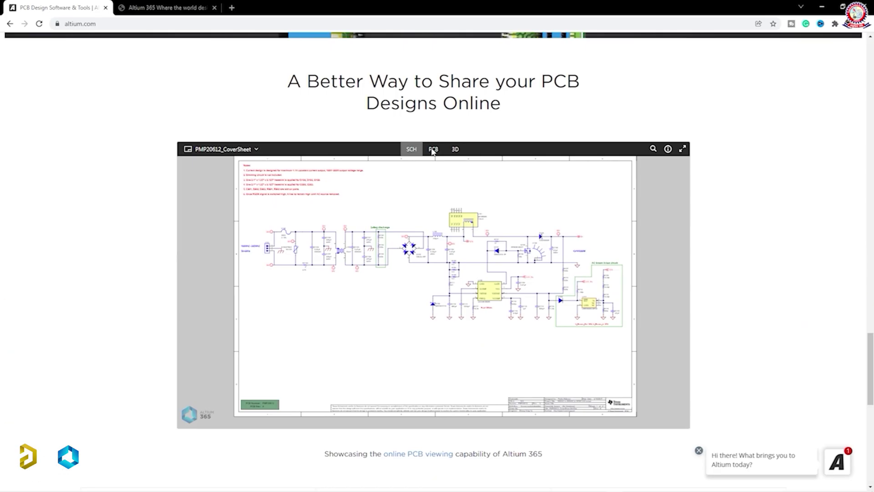
Switch the homepage's embedded sample-board viewer from the PCB layout to 3D
{"action": "left_click", "coordinate": [432, 149]}
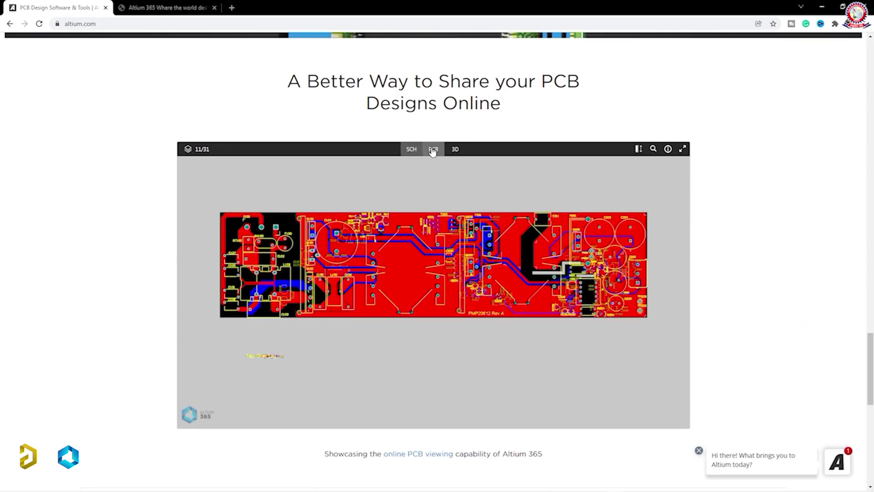
{"action": "scroll", "coordinate": [435, 256], "scroll_direction": "down", "scroll_amount": 2}
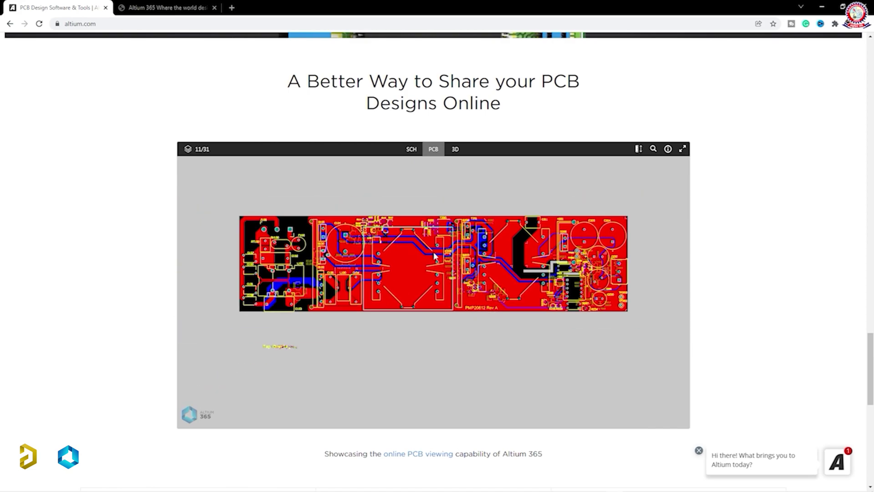
{"action": "left_click", "coordinate": [456, 149]}
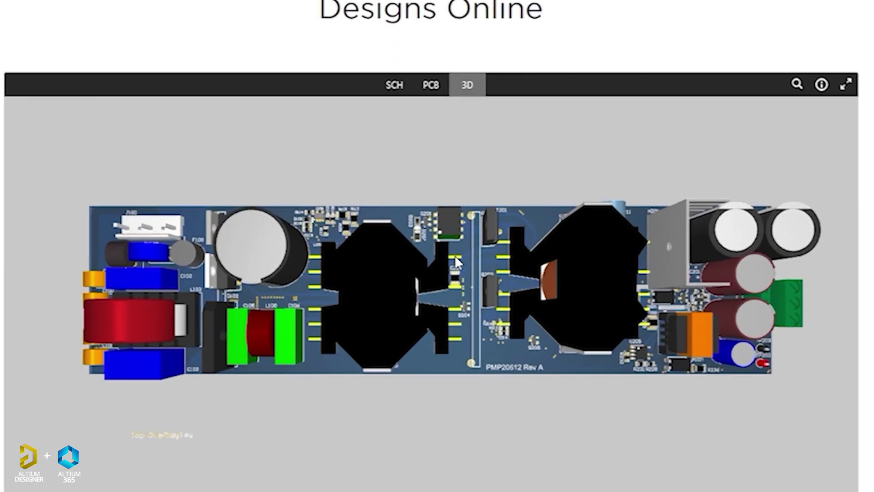
{"action": "mouse_move", "coordinate": [870, 369]}
{"action": "left_mouse_down"}
{"action": "mouse_move", "coordinate": [862, 203]}
{"action": "mouse_move", "coordinate": [855, 414]}
{"action": "left_mouse_up"}
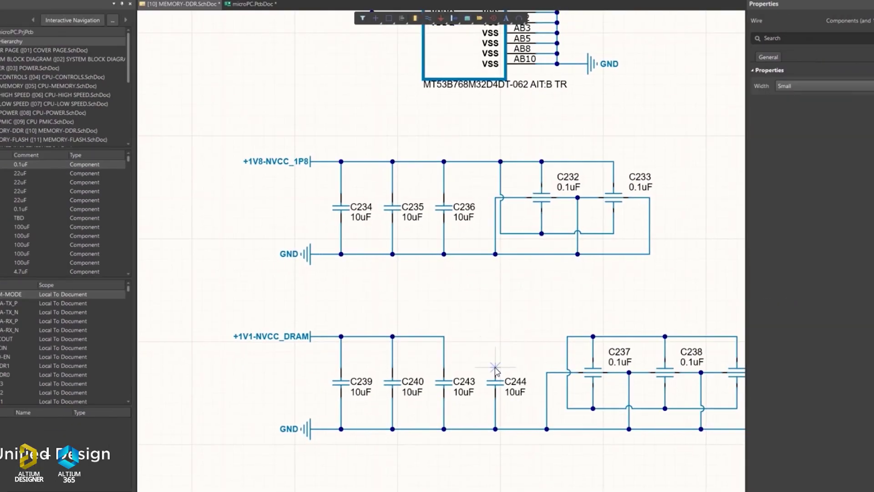
Cross-probe C244 to microPC.PcbDoc and start an interactive routing track there
{"action": "left_click", "coordinate": [516, 393]}
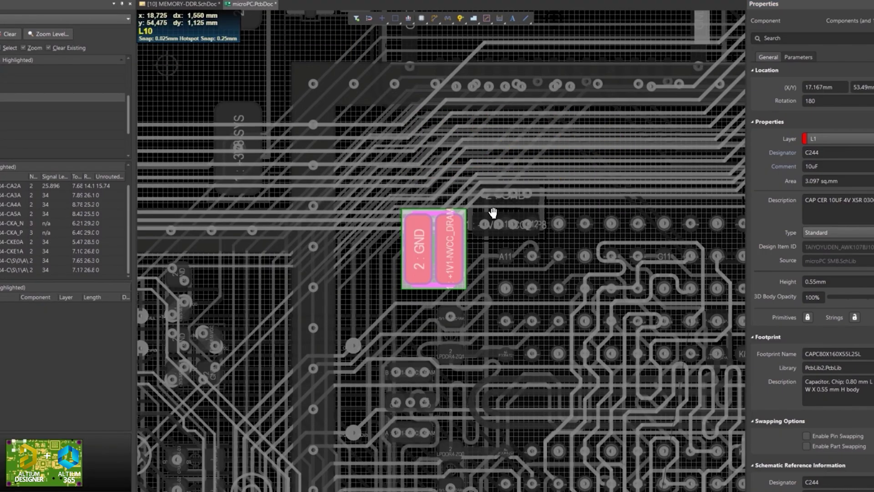
{"action": "key", "text": "ctrl+w"}
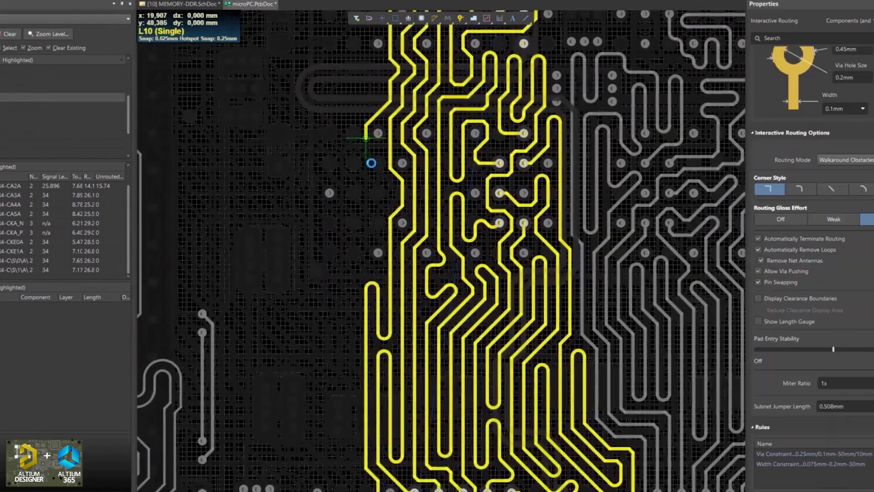
{"action": "left_click", "coordinate": [377, 208]}
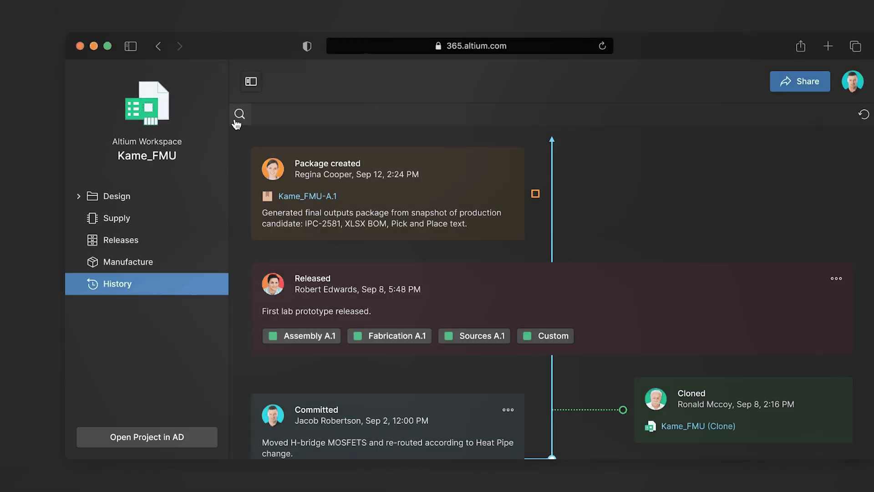
Search history for R93 and compare its PCB changes against a selected commit
{"action": "left_click", "coordinate": [238, 113]}
{"action": "type", "text": "r93"}
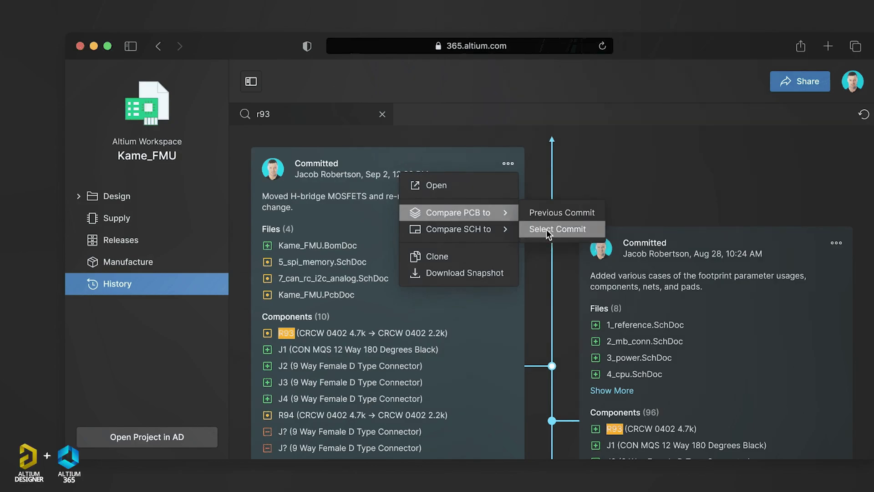
{"action": "left_click", "coordinate": [546, 229]}
{"action": "left_click", "coordinate": [192, 274]}
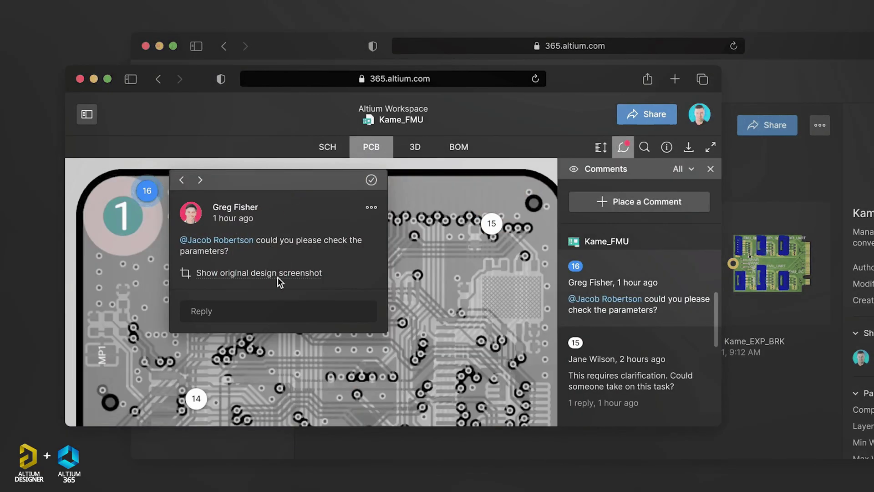
{"action": "left_click", "coordinate": [273, 312]}
{"action": "type", "text": "@gr"}
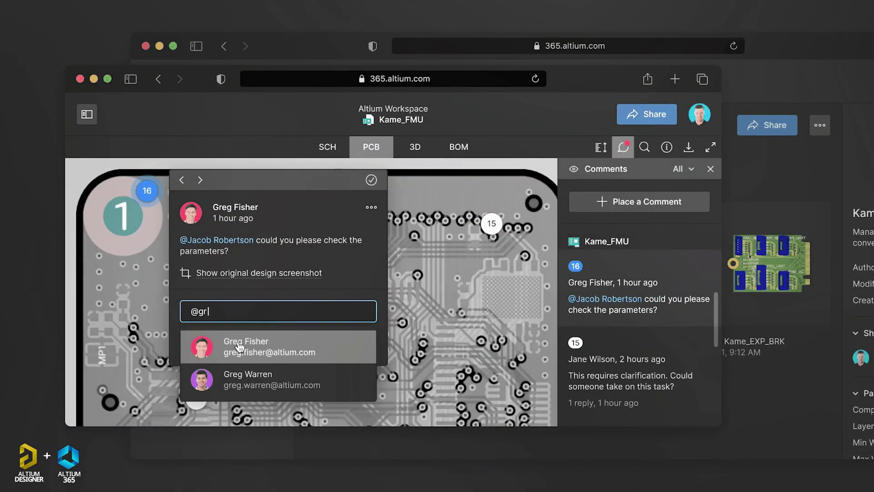
{"action": "left_click", "coordinate": [239, 347]}
{"action": "type", "text": "Done!"}
{"action": "left_click", "coordinate": [292, 345]}
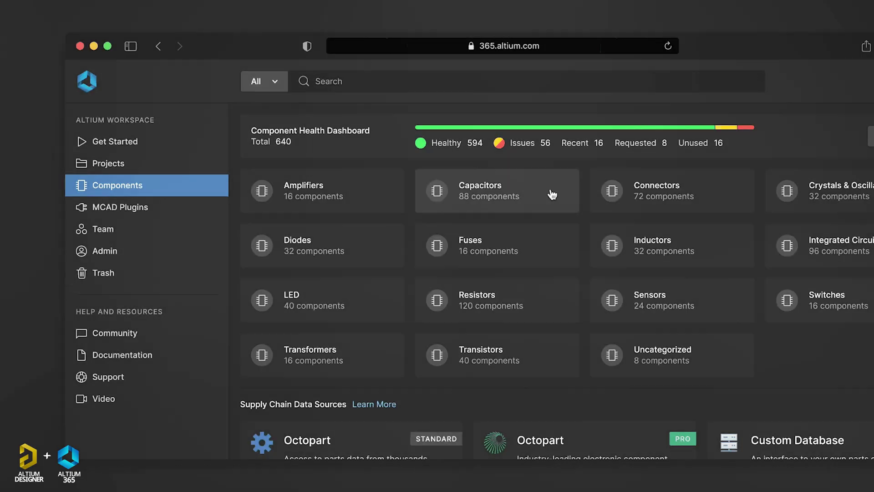
Filter the Capacitors library to the 100uF parts
{"action": "left_click", "coordinate": [546, 191]}
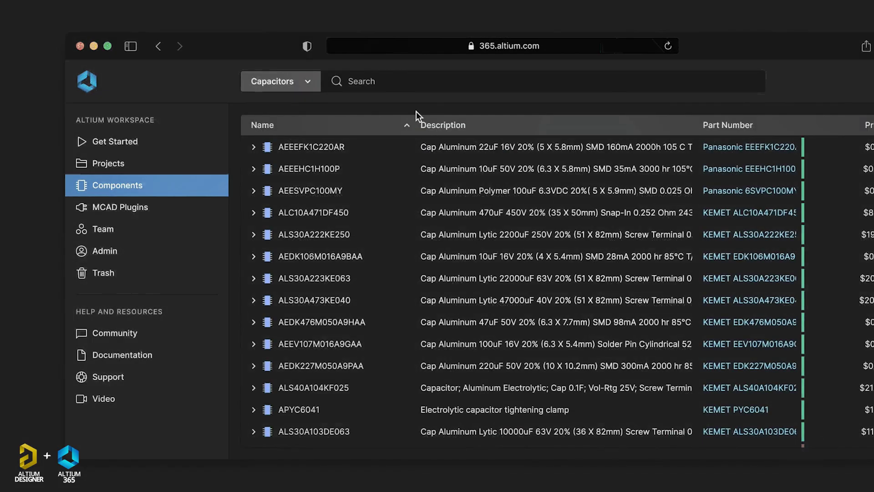
{"action": "left_click", "coordinate": [388, 83]}
{"action": "type", "text": "cap"}
{"action": "left_click", "coordinate": [379, 106]}
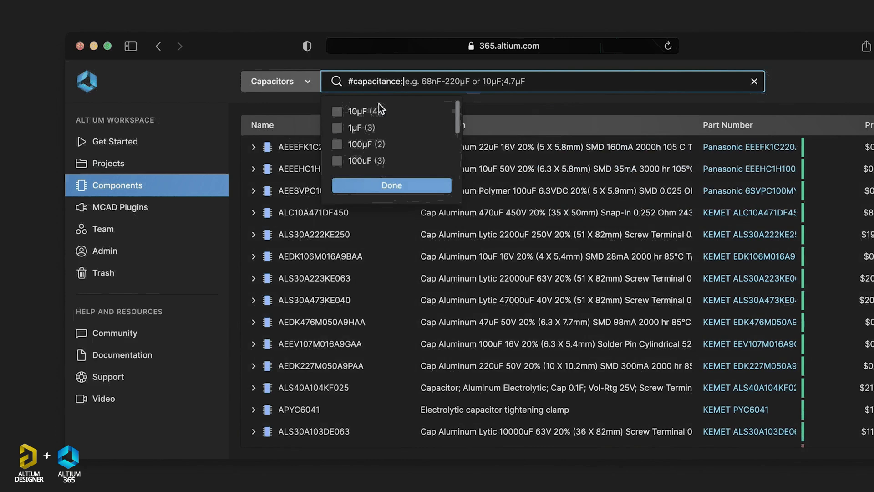
{"action": "left_click", "coordinate": [374, 185]}
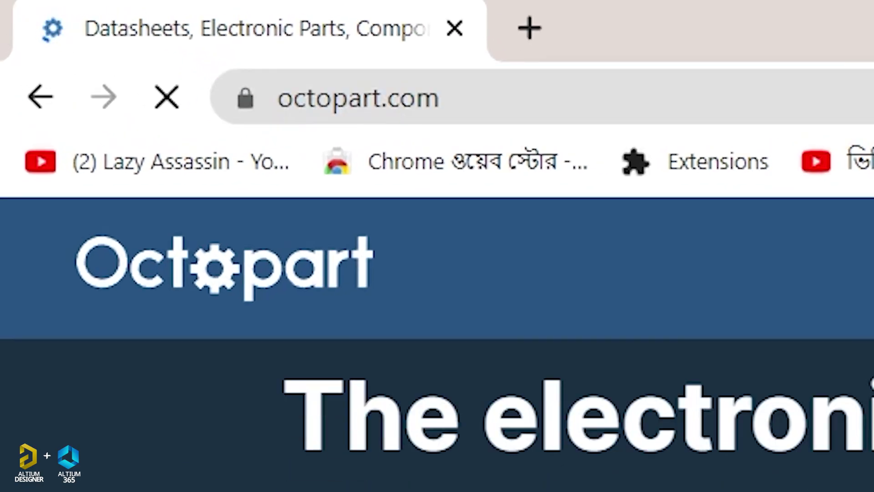
{"action": "scroll", "coordinate": [438, 274], "scroll_direction": "down", "scroll_amount": 3}
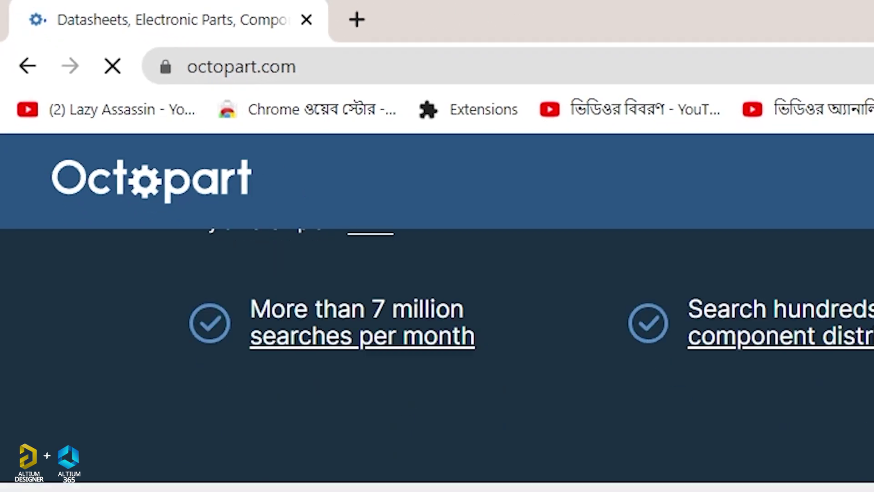
{"action": "scroll", "coordinate": [872, 253], "scroll_direction": "down", "scroll_amount": 3}
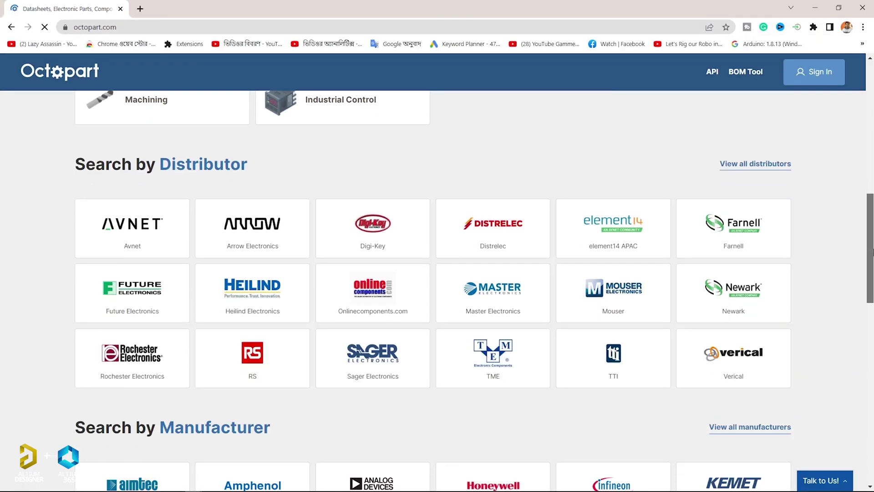
{"action": "left_click_drag", "start_coordinate": [872, 254], "coordinate": [873, 412]}
{"action": "scroll", "coordinate": [158, 168], "scroll_direction": "up", "scroll_amount": 2}
{"action": "scroll", "coordinate": [158, 168], "scroll_direction": "up", "scroll_amount": 5}
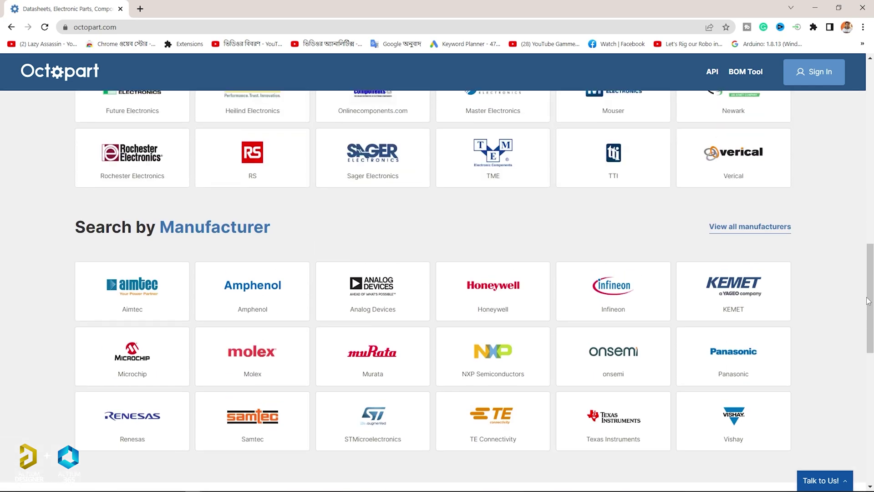
{"action": "scroll", "coordinate": [158, 168], "scroll_direction": "up", "scroll_amount": 4}
{"action": "scroll", "coordinate": [158, 168], "scroll_direction": "up", "scroll_amount": 4}
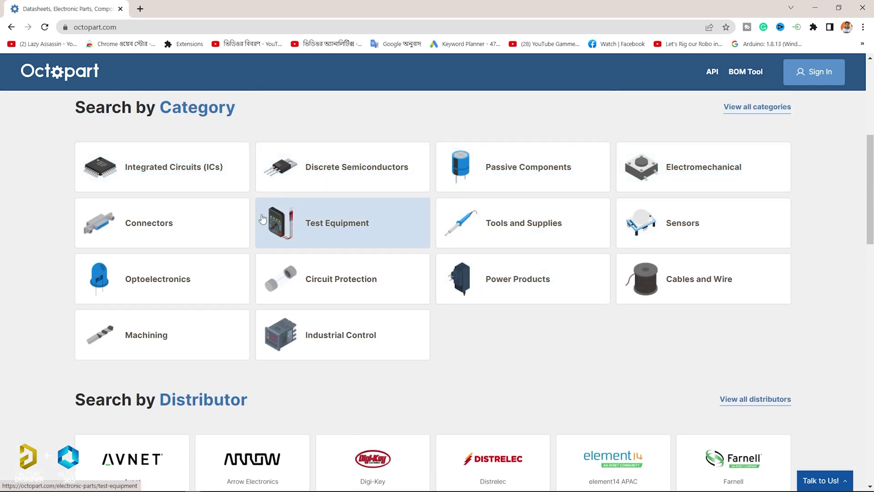
Go from Integrated Circuits (ICs) through the category tree to Microcontrollers
{"action": "left_click", "coordinate": [185, 172]}
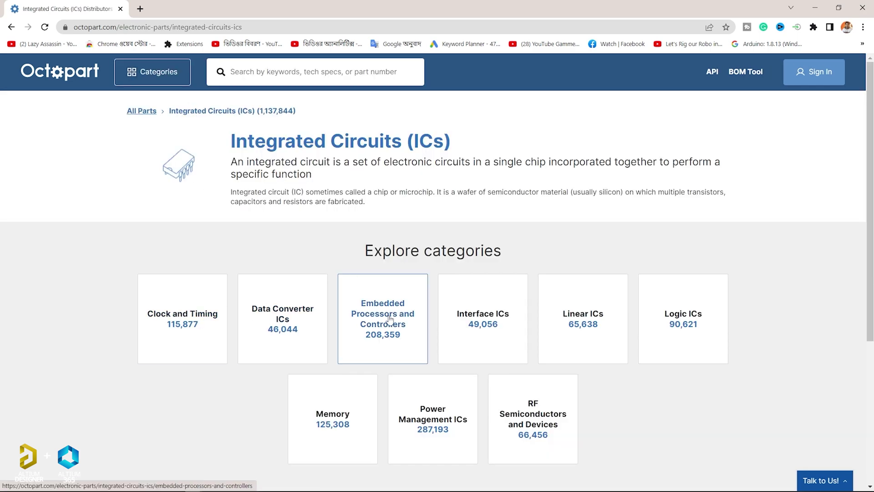
{"action": "scroll", "coordinate": [395, 313], "scroll_direction": "down", "scroll_amount": 1}
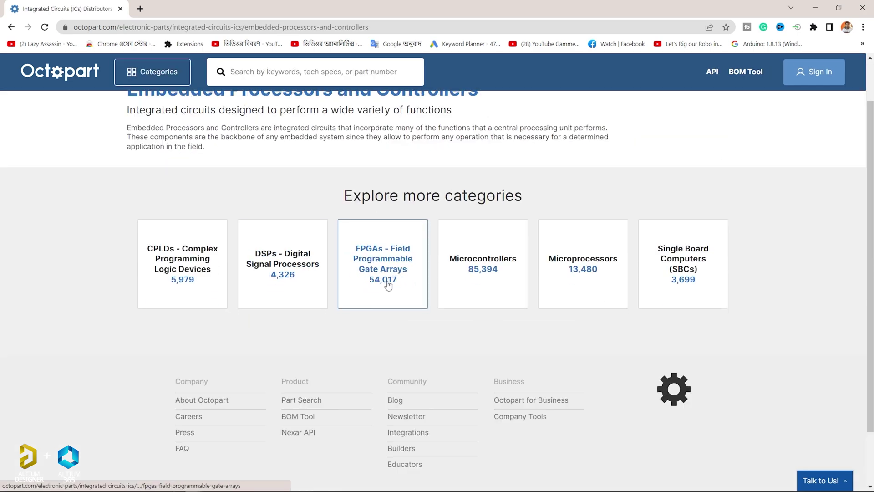
{"action": "scroll", "coordinate": [294, 276], "scroll_direction": "down", "scroll_amount": 2}
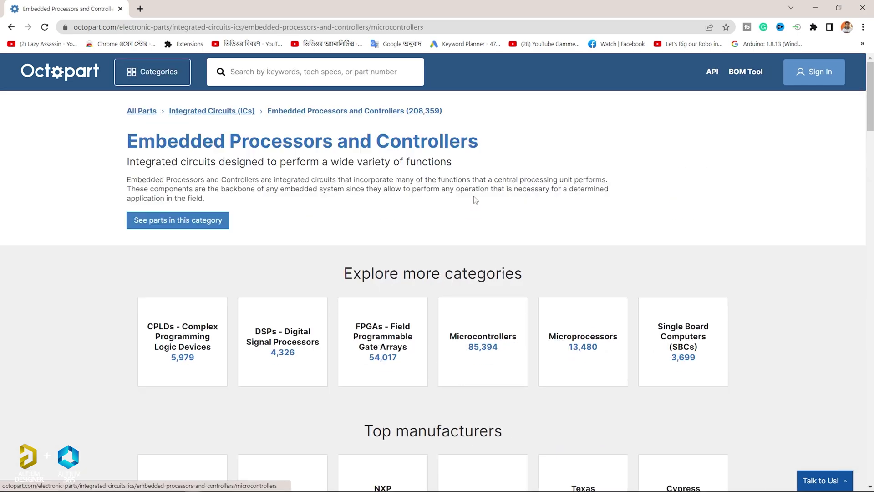
{"action": "left_click", "coordinate": [482, 342]}
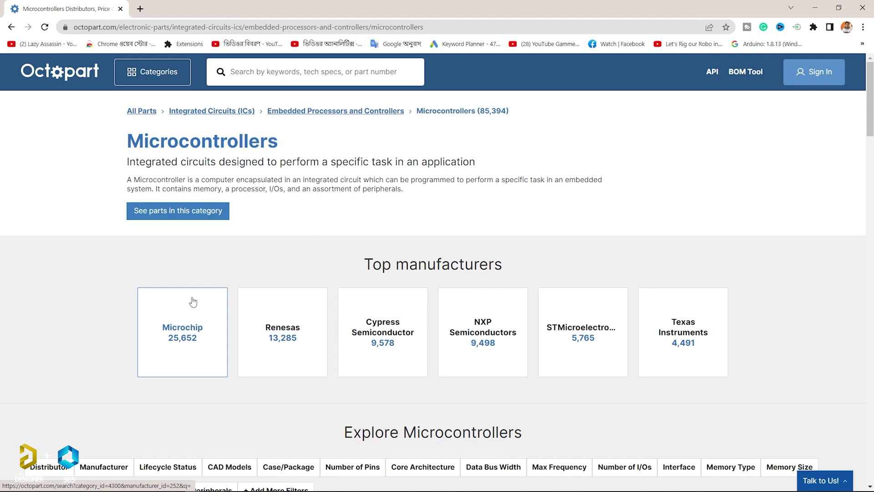
List Microchip microcontrollers and open the PIC16F628A-I/SO page to check its CAD models
{"action": "left_click", "coordinate": [191, 302]}
{"action": "scroll", "coordinate": [222, 312], "scroll_direction": "down", "scroll_amount": 2}
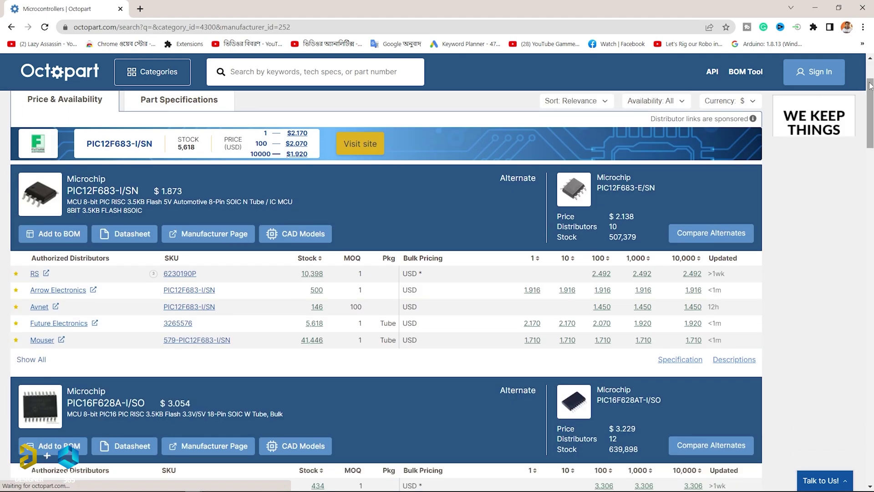
{"action": "left_click_drag", "start_coordinate": [871, 86], "coordinate": [871, 130]}
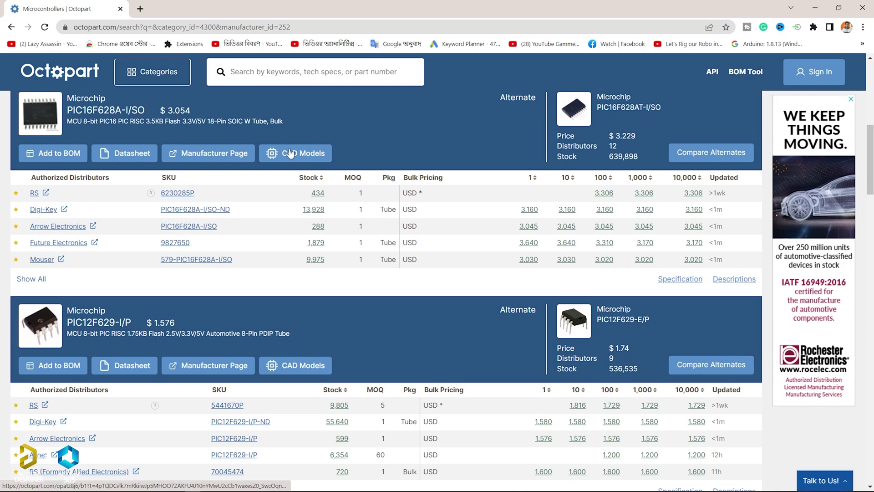
{"action": "left_click", "coordinate": [131, 155]}
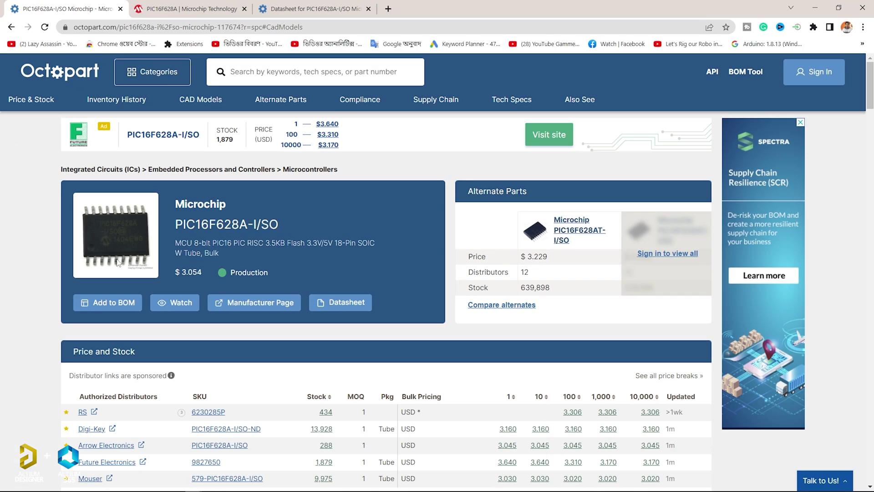
{"action": "scroll", "coordinate": [120, 263], "scroll_direction": "down", "scroll_amount": 3}
{"action": "scroll", "coordinate": [331, 300], "scroll_direction": "down", "scroll_amount": 3}
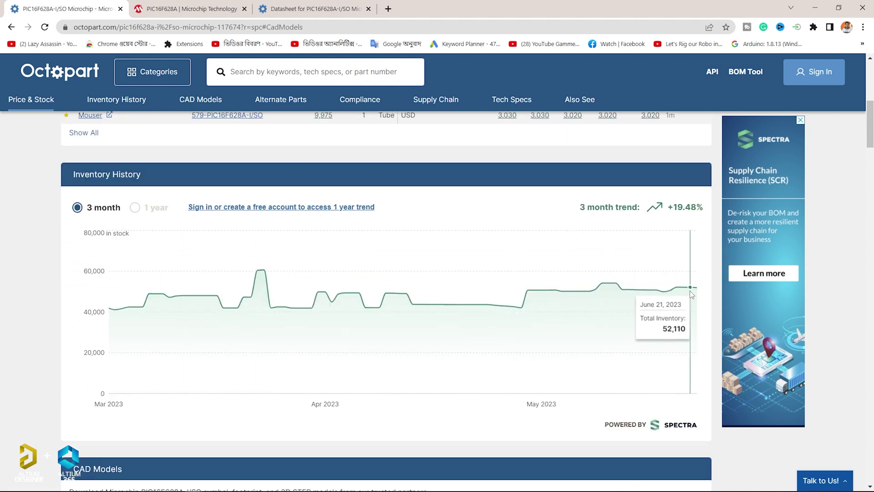
{"action": "scroll", "coordinate": [165, 304], "scroll_direction": "down", "scroll_amount": 3}
{"action": "scroll", "coordinate": [101, 274], "scroll_direction": "down", "scroll_amount": 1}
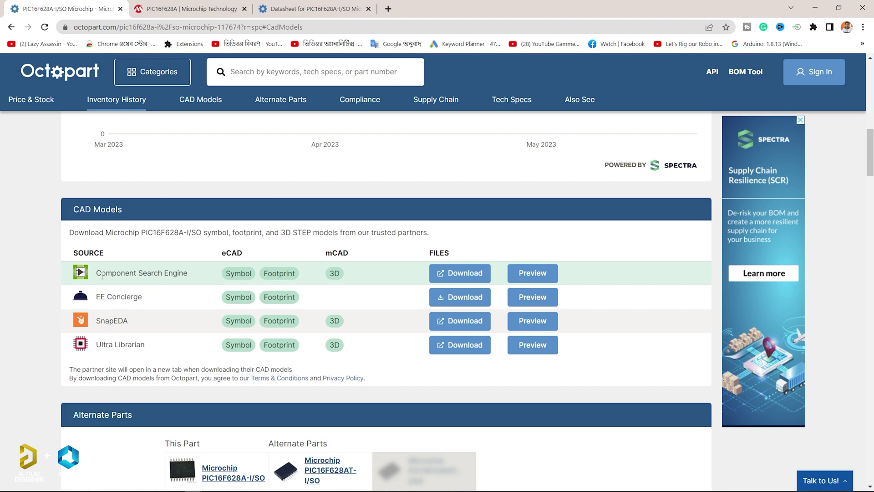
{"action": "mouse_move", "coordinate": [532, 344]}
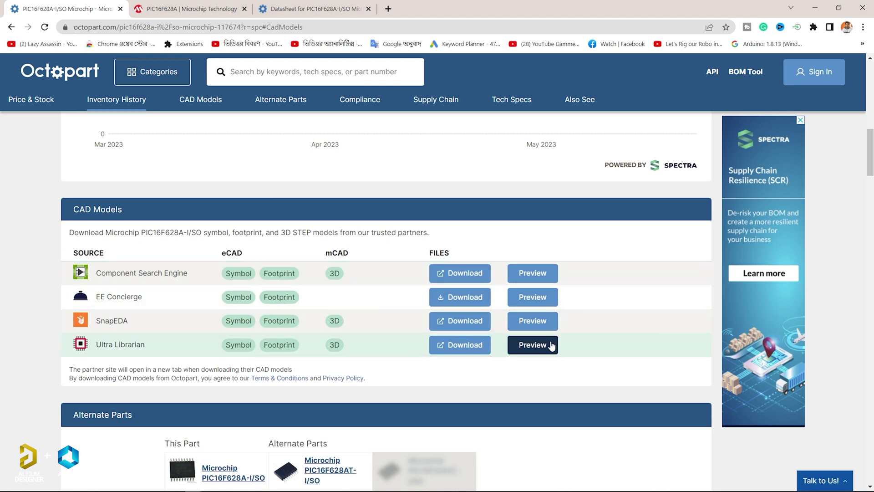
{"action": "scroll", "coordinate": [526, 347], "scroll_direction": "down", "scroll_amount": 5}
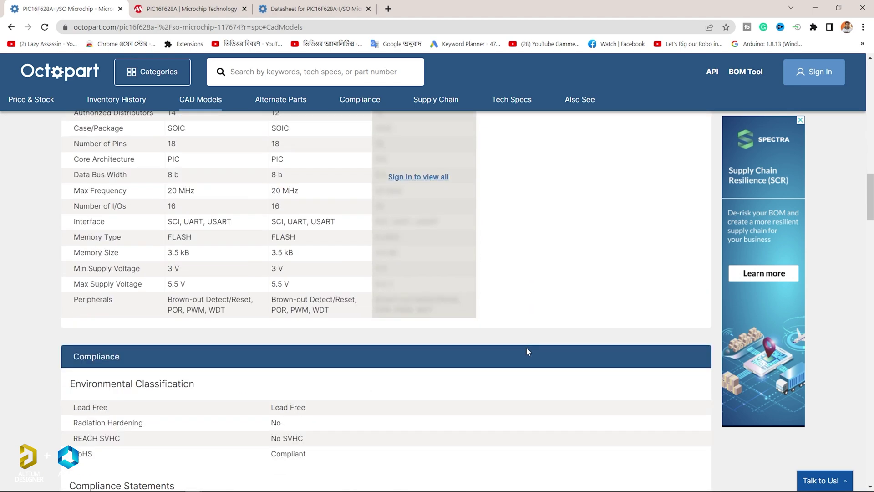
{"action": "scroll", "coordinate": [526, 347], "scroll_direction": "down", "scroll_amount": 5}
{"action": "scroll", "coordinate": [631, 290], "scroll_direction": "down", "scroll_amount": 3}
{"action": "mouse_move", "coordinate": [869, 250]}
{"action": "left_mouse_down"}
{"action": "mouse_move", "coordinate": [871, 409]}
{"action": "mouse_move", "coordinate": [813, 151]}
{"action": "left_mouse_up"}
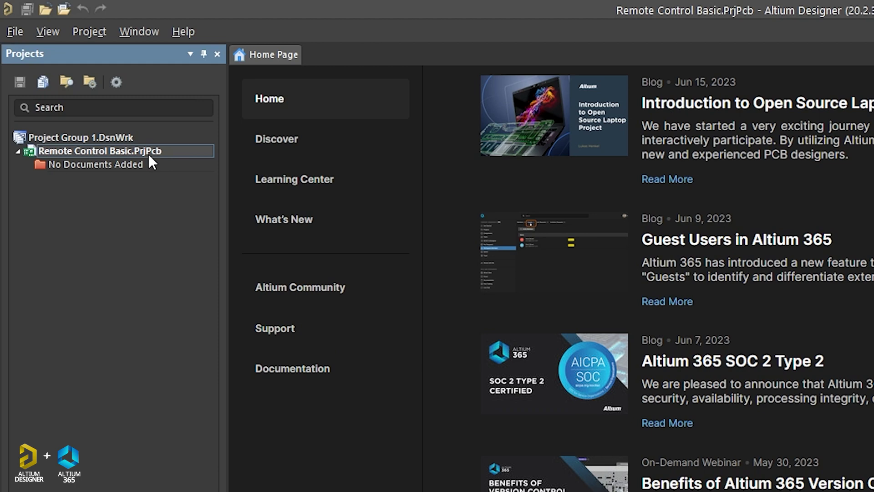
Add a blank schematic to Remote Control Basic, then search Octopart for 'cd4017'
{"action": "right_click", "coordinate": [149, 156]}
{"action": "left_click", "coordinate": [512, 132]}
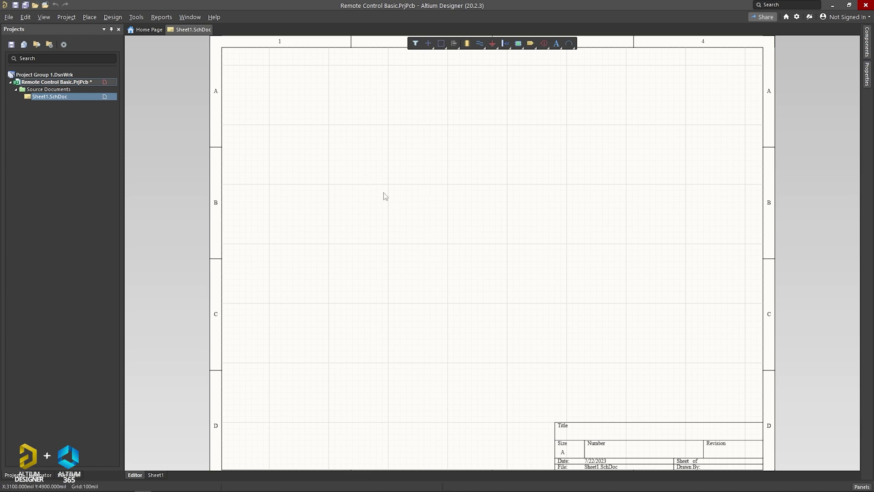
{"action": "left_click", "coordinate": [868, 42]}
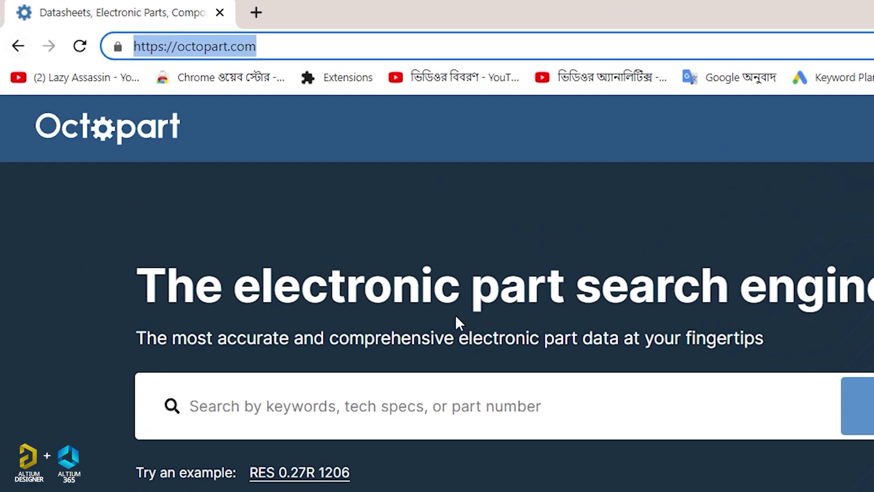
{"action": "left_click", "coordinate": [299, 331]}
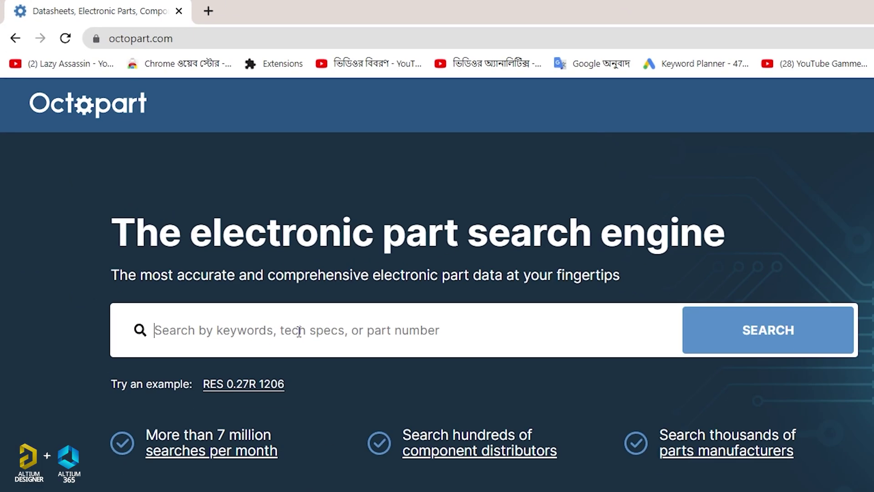
{"action": "type", "text": "cd4017"}
{"action": "key", "text": "Return"}
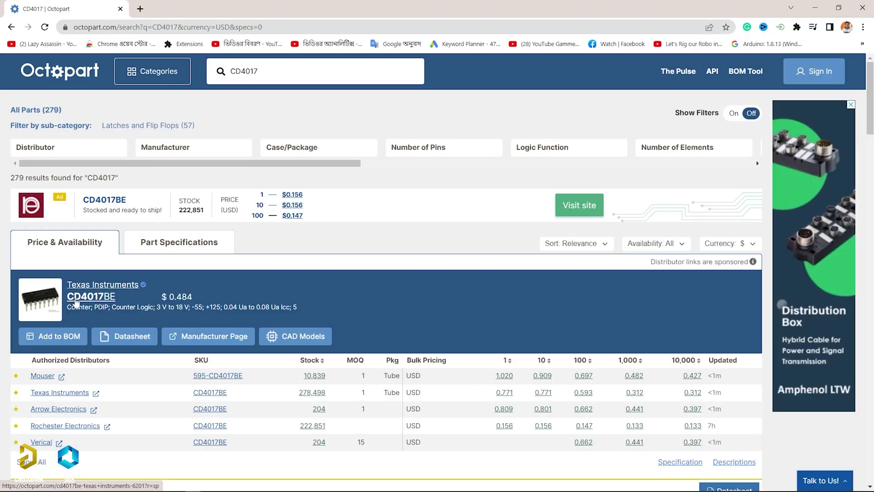
{"action": "scroll", "coordinate": [130, 185], "scroll_direction": "down", "scroll_amount": 3}
{"action": "scroll", "coordinate": [340, 337], "scroll_direction": "down", "scroll_amount": 5}
{"action": "scroll", "coordinate": [321, 308], "scroll_direction": "up", "scroll_amount": 10}
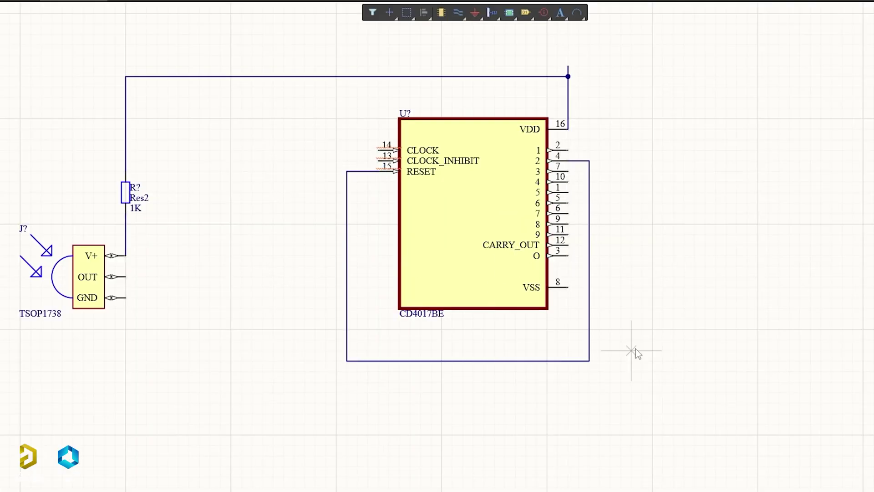
Wire CLOCK_INHIBIT, add the +5 power port and a Res2, and wire an LED3 to ground
{"action": "left_click", "coordinate": [377, 161]}
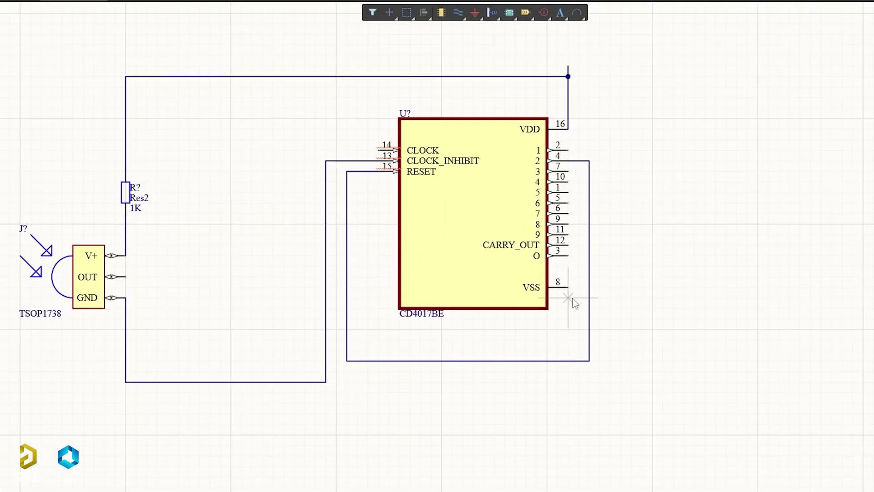
{"action": "left_click", "coordinate": [474, 12]}
{"action": "left_click", "coordinate": [520, 72]}
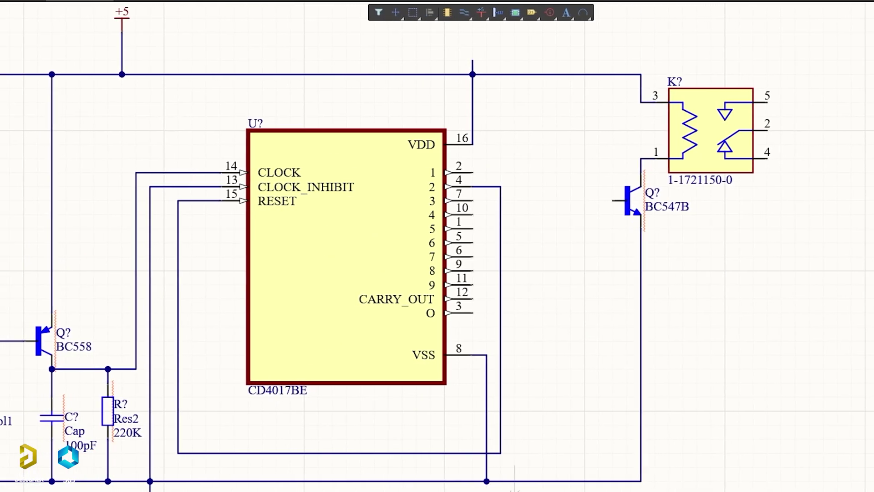
{"action": "left_click", "coordinate": [119, 410]}
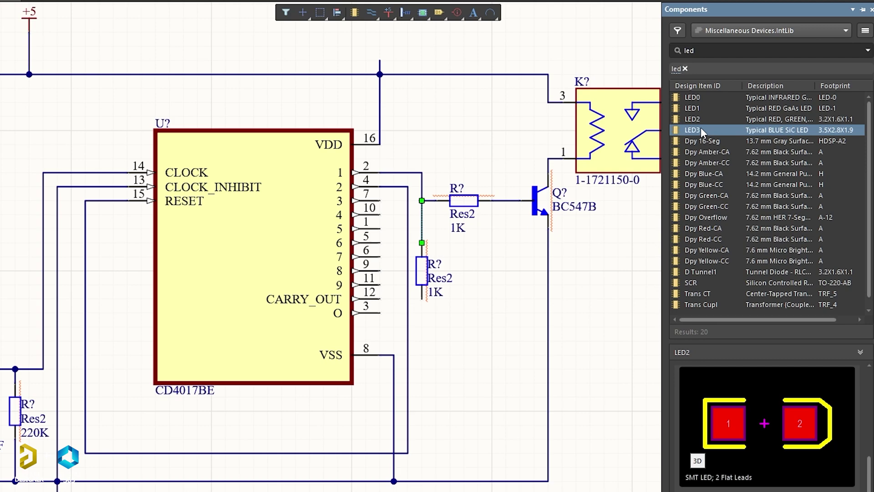
{"action": "left_click_drag", "start_coordinate": [704, 132], "coordinate": [477, 345]}
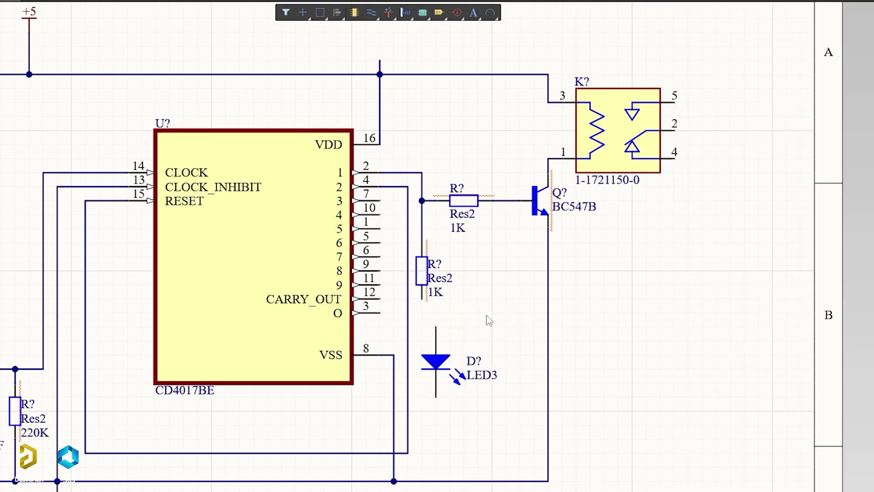
{"action": "left_click", "coordinate": [435, 481]}
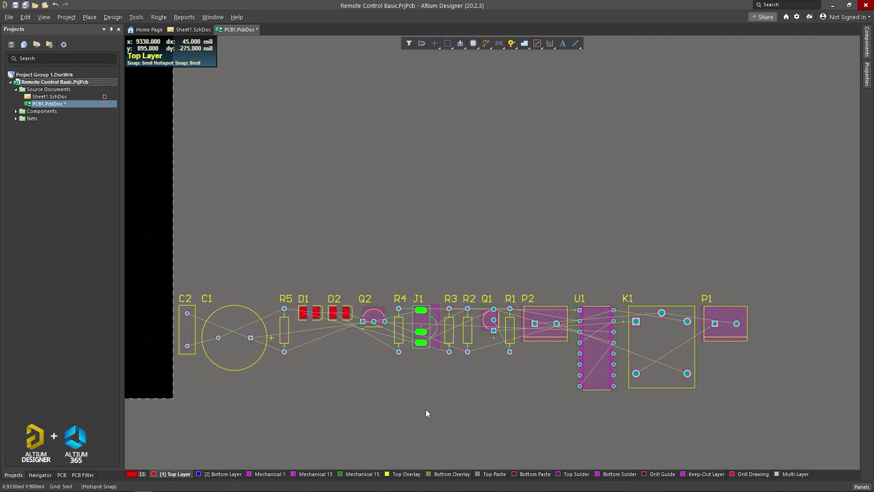
{"action": "scroll", "coordinate": [425, 413], "scroll_direction": "down", "scroll_amount": 2}
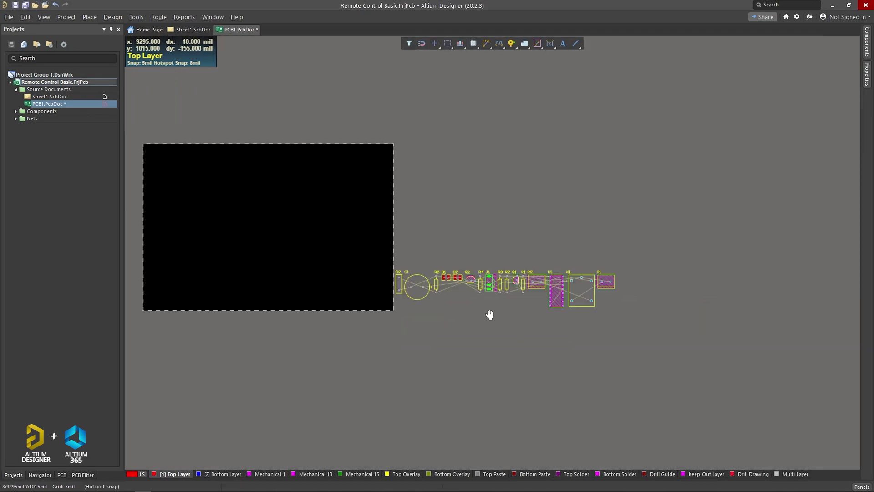
Move the component group onto the board and arrange C1 and C2 at its left
{"action": "left_click_drag", "start_coordinate": [488, 312], "coordinate": [256, 294]}
{"action": "scroll", "coordinate": [218, 279], "scroll_direction": "up", "scroll_amount": 2}
{"action": "scroll", "coordinate": [285, 233], "scroll_direction": "up", "scroll_amount": 2}
{"action": "left_click_drag", "start_coordinate": [285, 233], "coordinate": [230, 320]}
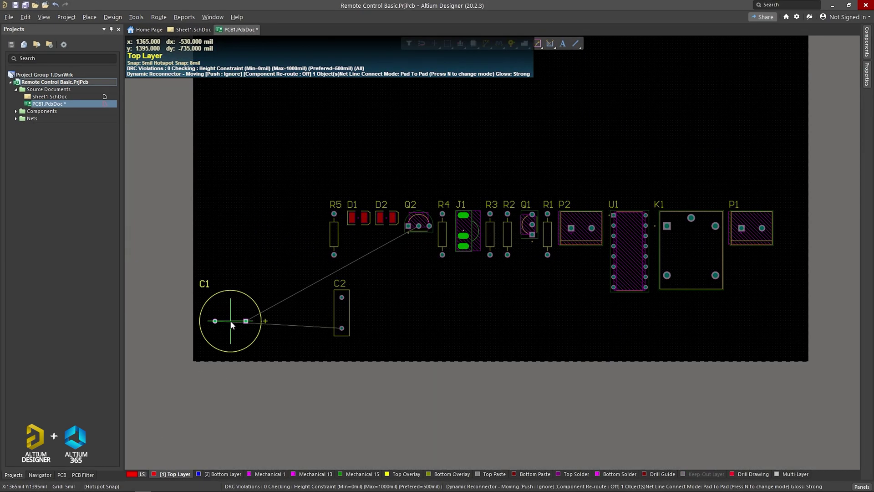
{"action": "left_click_drag", "start_coordinate": [342, 301], "coordinate": [341, 314]}
Move J1 up, rotate it, and place it near Q1
{"action": "mouse_move", "coordinate": [496, 290]}
{"action": "left_mouse_down"}
{"action": "mouse_move", "coordinate": [351, 254]}
{"action": "mouse_move", "coordinate": [307, 225]}
{"action": "left_mouse_up"}
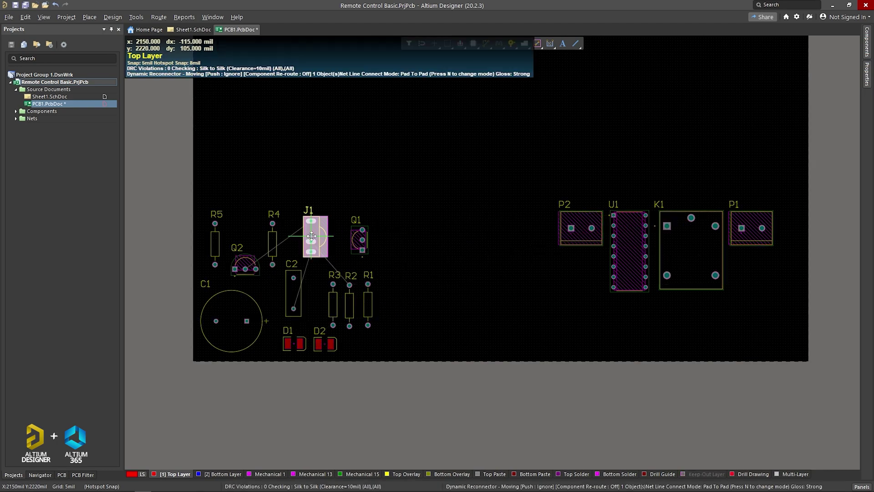
{"action": "left_click", "coordinate": [434, 43]}
{"action": "left_click", "coordinate": [452, 88]}
{"action": "left_click", "coordinate": [437, 260]}
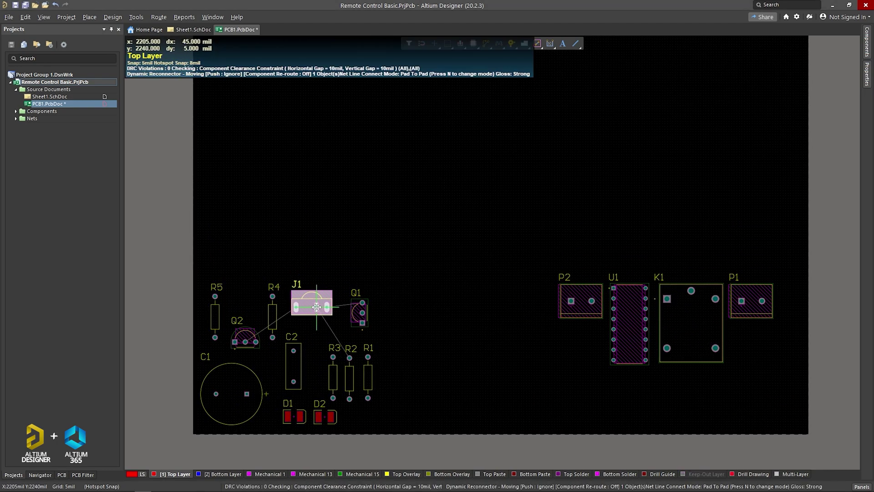
{"action": "left_click_drag", "start_coordinate": [299, 295], "coordinate": [313, 310]}
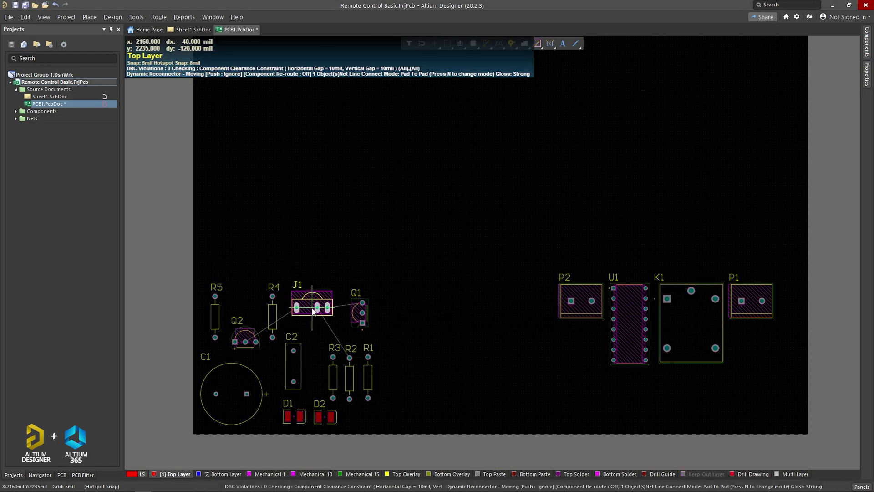
Pack the remaining parts closer, with R2 beside R3 and U1, K1 and the connectors further left
{"action": "left_click", "coordinate": [383, 301]}
{"action": "left_click", "coordinate": [441, 311]}
{"action": "left_click", "coordinate": [406, 412]}
{"action": "left_click", "coordinate": [466, 411]}
{"action": "left_click", "coordinate": [232, 296]}
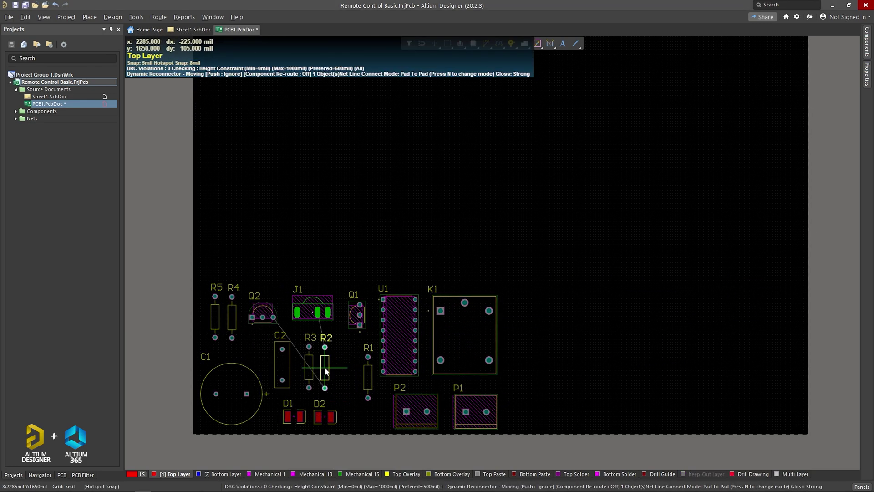
{"action": "left_click", "coordinate": [349, 348]}
{"action": "left_click", "coordinate": [400, 311]}
{"action": "left_click", "coordinate": [375, 413]}
{"action": "left_click", "coordinate": [430, 413]}
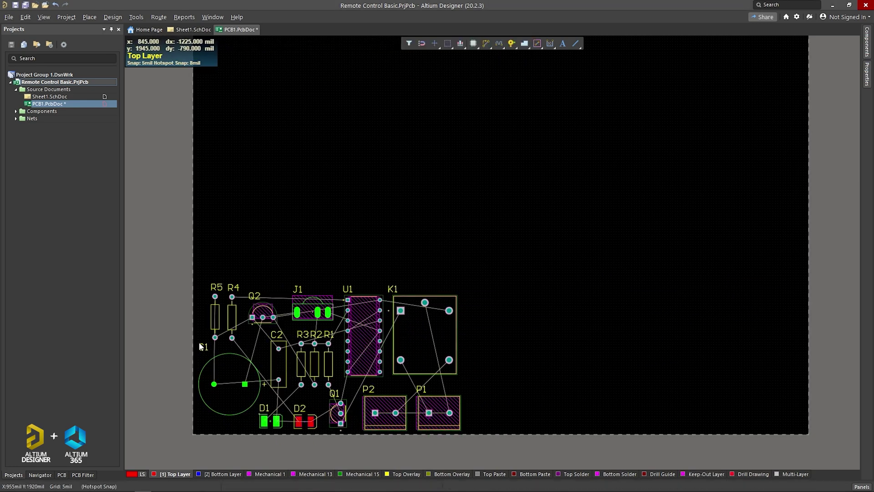
Redraw the board outline as a smaller four-corner shape around the components
{"action": "key", "text": "1"}
{"action": "left_click", "coordinate": [113, 17]}
{"action": "left_click", "coordinate": [136, 63]}
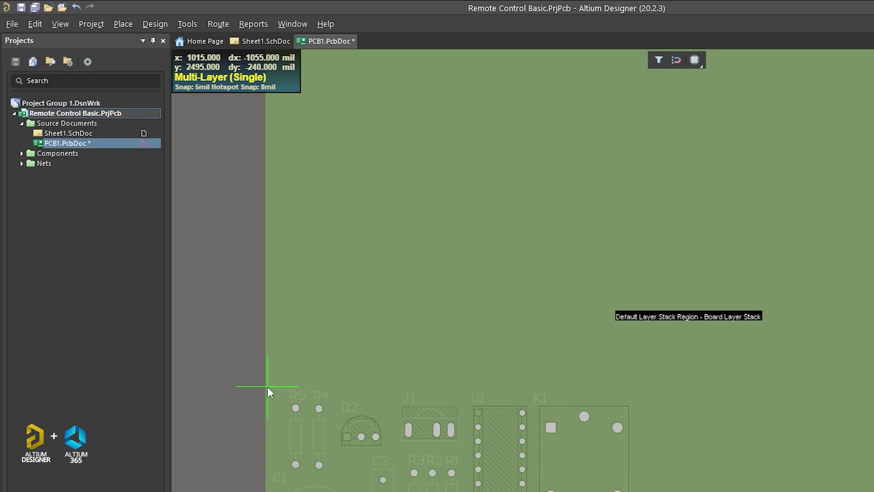
{"action": "left_click", "coordinate": [194, 282]}
{"action": "left_click", "coordinate": [194, 415]}
{"action": "left_click", "coordinate": [462, 416]}
{"action": "left_click", "coordinate": [463, 258]}
{"action": "right_click", "coordinate": [462, 259]}
{"action": "key", "text": "2"}
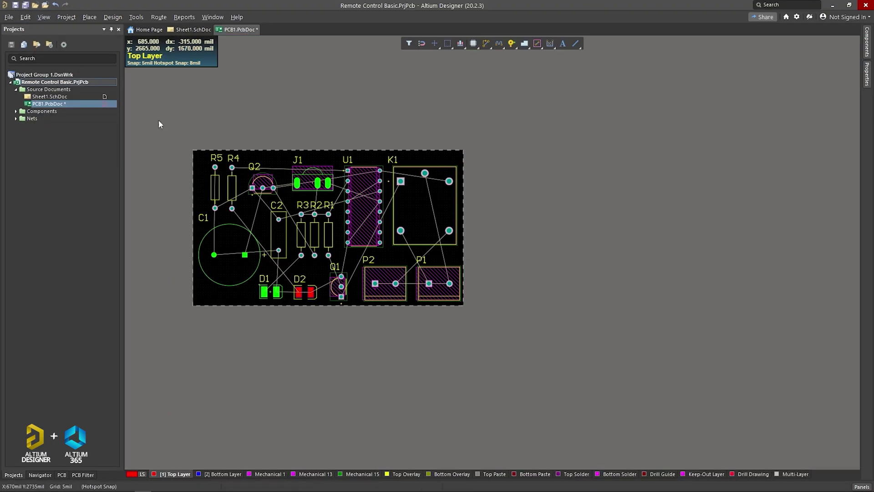
Autoroute all connections and widen the relay's tracks to the connectors
{"action": "left_click", "coordinate": [151, 16]}
{"action": "left_click", "coordinate": [463, 382]}
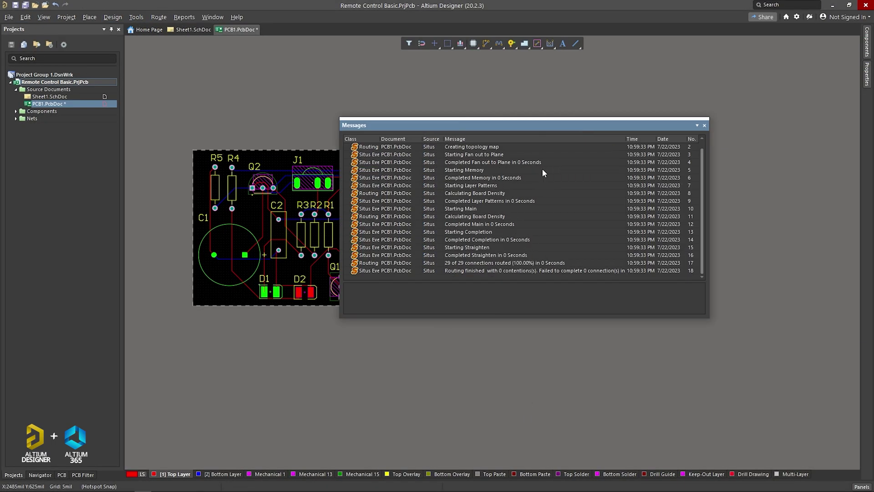
{"action": "scroll", "coordinate": [453, 232], "scroll_direction": "up", "scroll_amount": 3}
{"action": "scroll", "coordinate": [466, 249], "scroll_direction": "left", "scroll_amount": 3}
{"action": "double_click", "coordinate": [475, 250]}
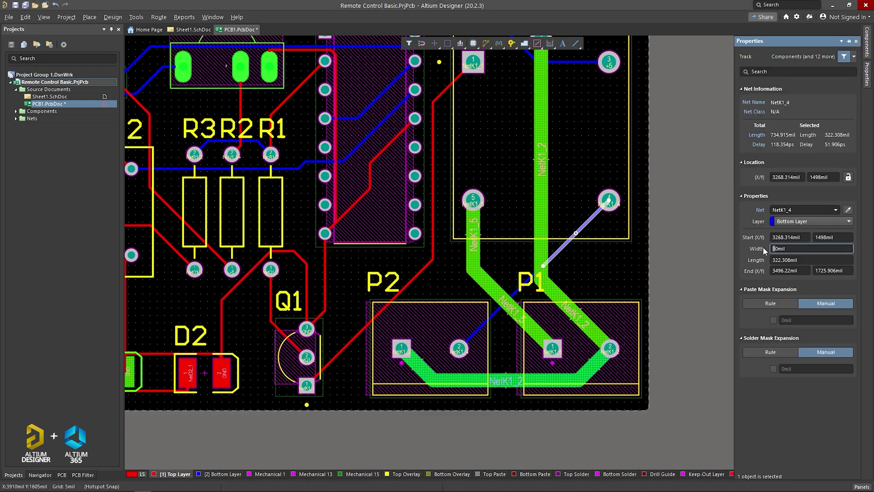
{"action": "key", "text": "ctrl+Page_Down"}
Inspect the routed board tilted in 3D, then return to the 2D layout
{"action": "key", "text": "3"}
{"action": "mouse_move", "coordinate": [506, 313]}
{"action": "left_mouse_down"}
{"action": "mouse_move", "coordinate": [655, 334]}
{"action": "mouse_move", "coordinate": [489, 253]}
{"action": "mouse_move", "coordinate": [521, 329]}
{"action": "left_mouse_up"}
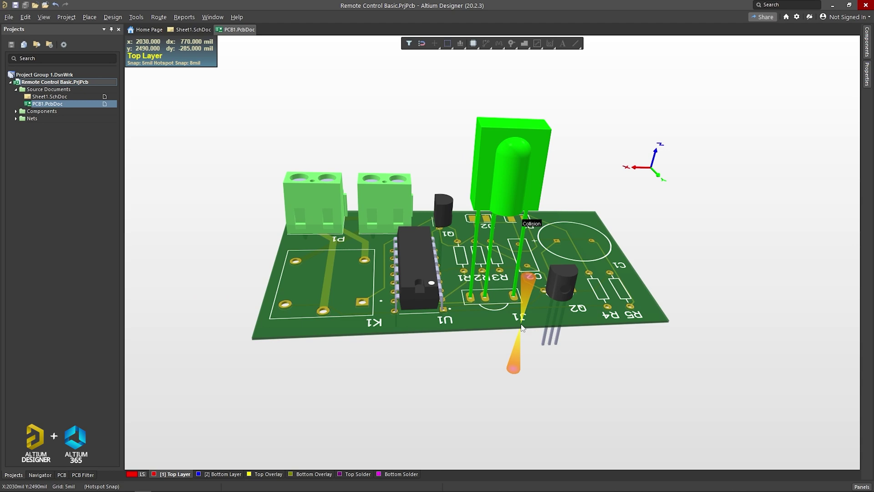
{"action": "left_click", "coordinate": [43, 17]}
{"action": "left_click", "coordinate": [69, 38]}
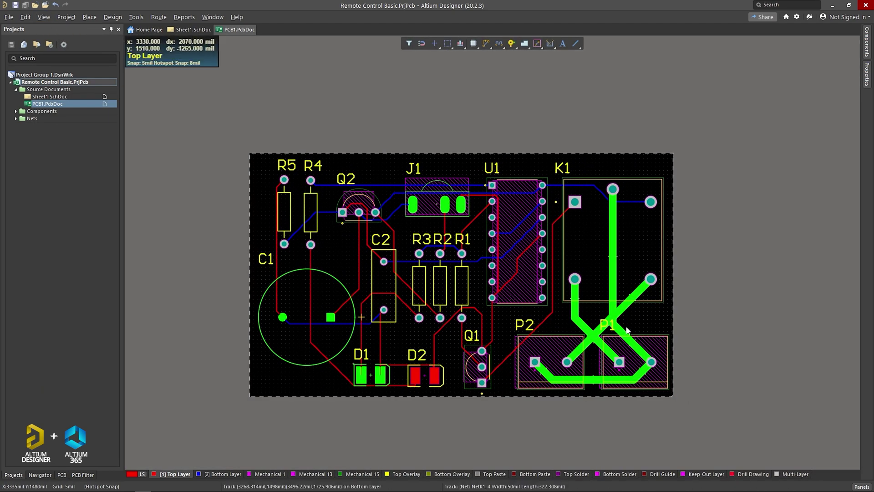